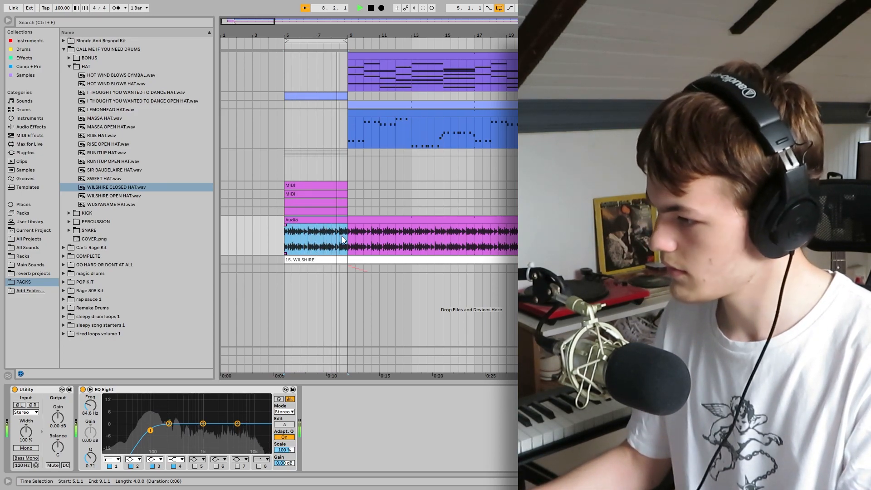
Play back the Addictive Drums MIDI clip from bar 5, stop it, and open the clip's note editor.
{"action": "key", "text": "space"}
{"action": "left_click", "coordinate": [317, 205]}
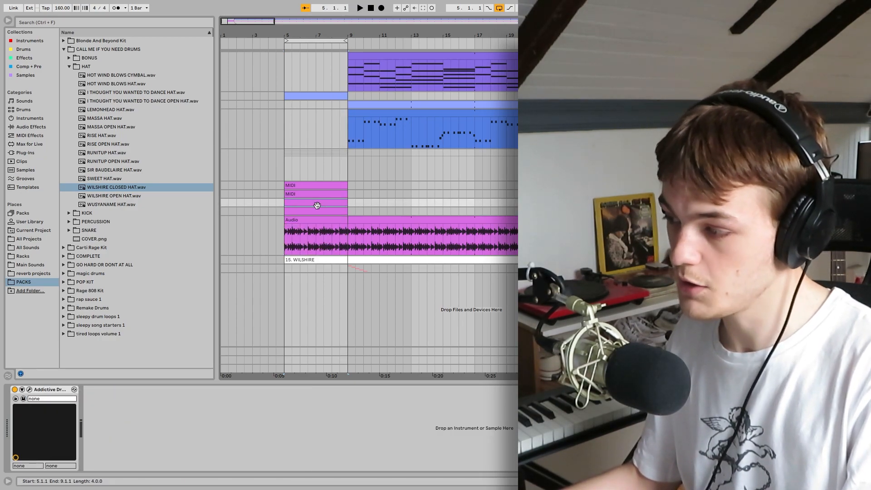
{"action": "key", "text": "space"}
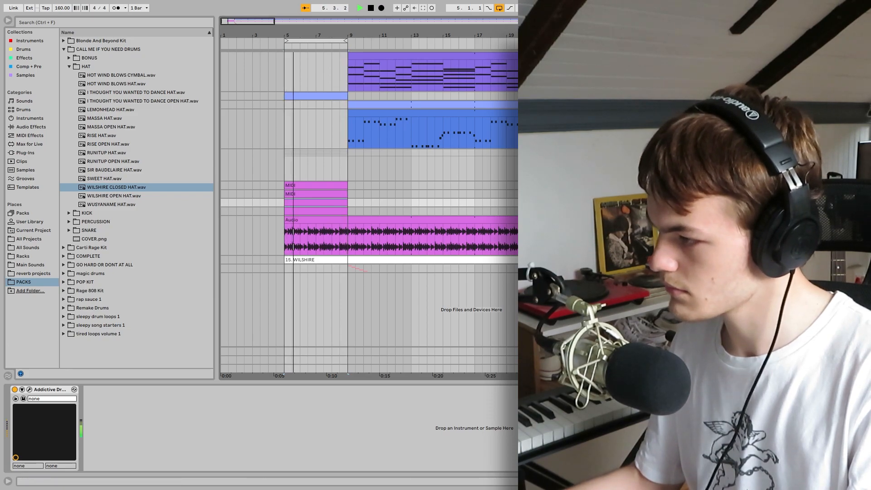
{"action": "key", "text": "space"}
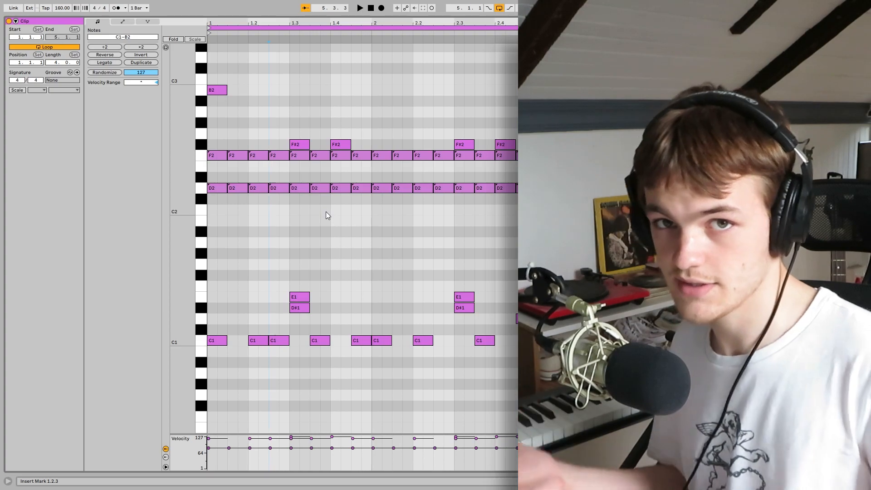
Enlarge the velocity lane and try a velocity range of +4 on the first C1 note.
{"action": "left_click", "coordinate": [221, 448]}
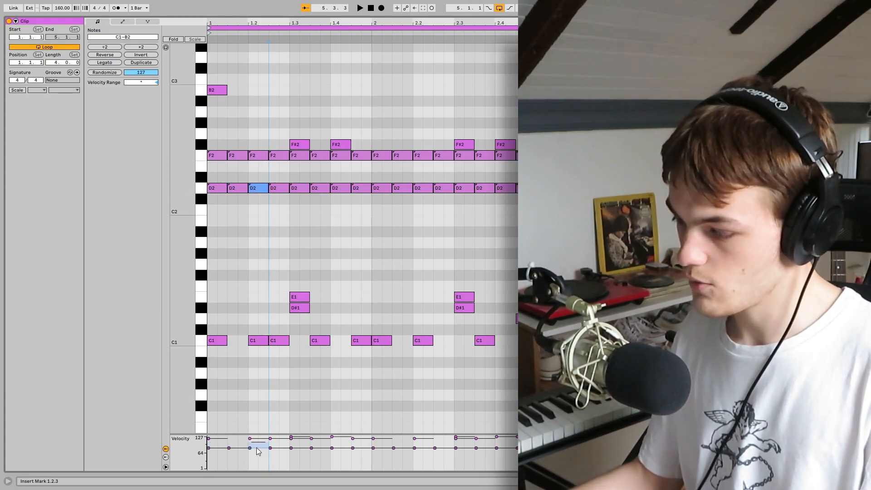
{"action": "left_click", "coordinate": [222, 440]}
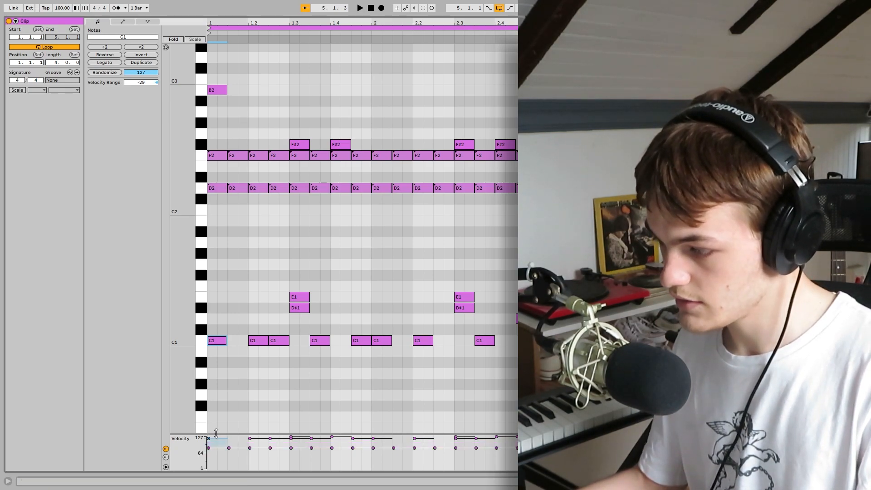
{"action": "left_click_drag", "start_coordinate": [217, 434], "coordinate": [219, 122]}
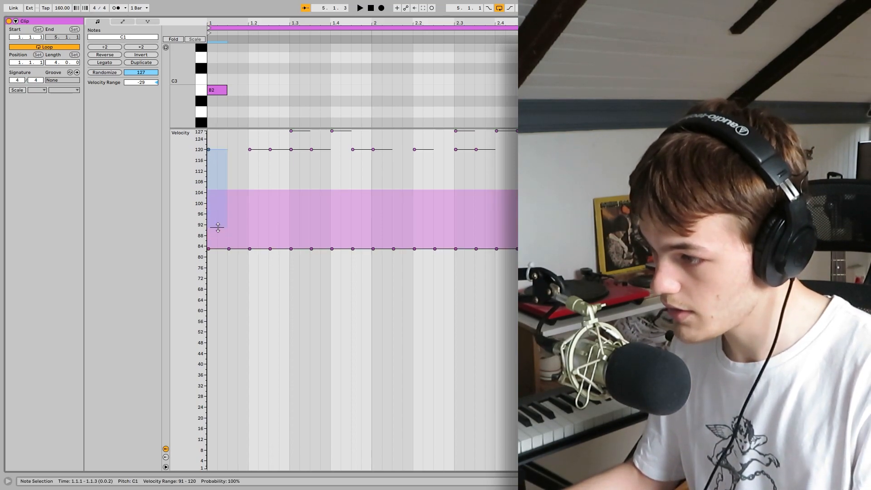
{"action": "left_click_drag", "start_coordinate": [218, 227], "coordinate": [218, 173]}
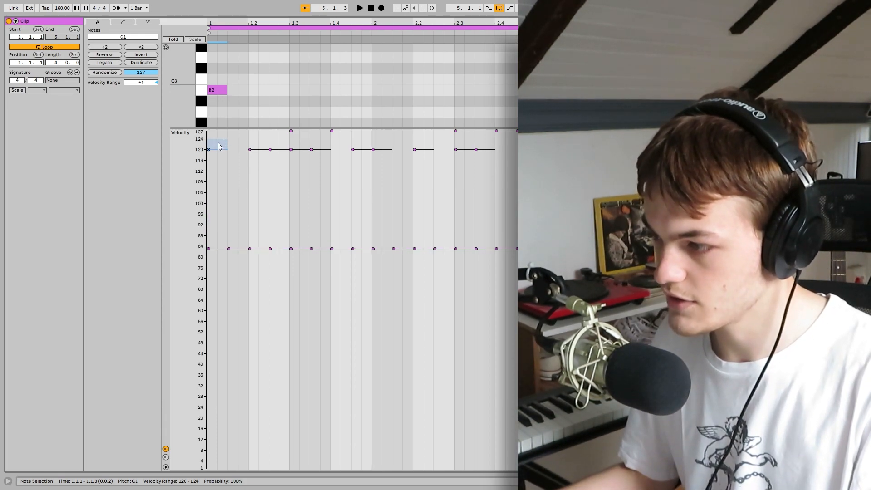
Clear the first C1 note's velocity range and return to the arrangement.
{"action": "key", "text": "ctrl+a"}
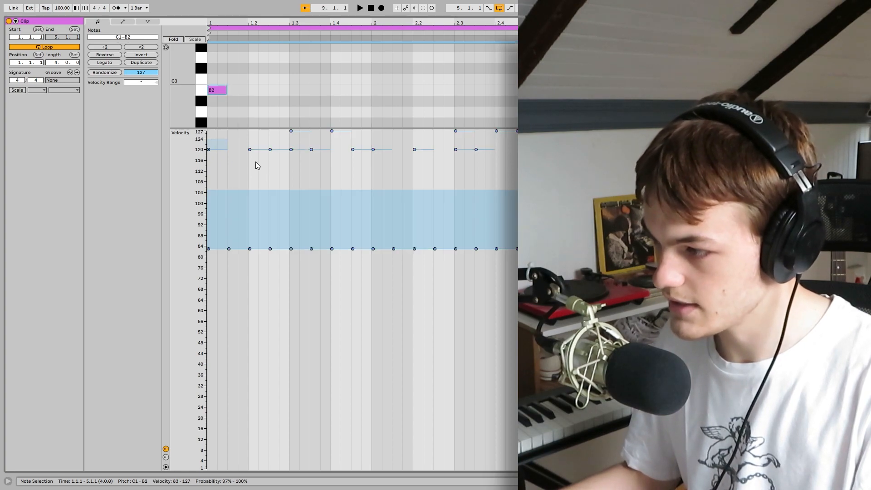
{"action": "left_click", "coordinate": [228, 142]}
{"action": "left_click", "coordinate": [218, 149]}
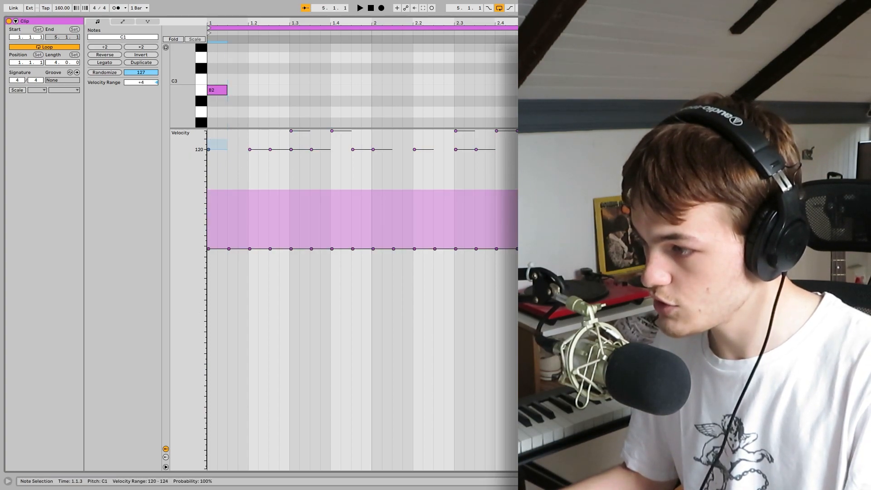
{"action": "left_click", "coordinate": [245, 185]}
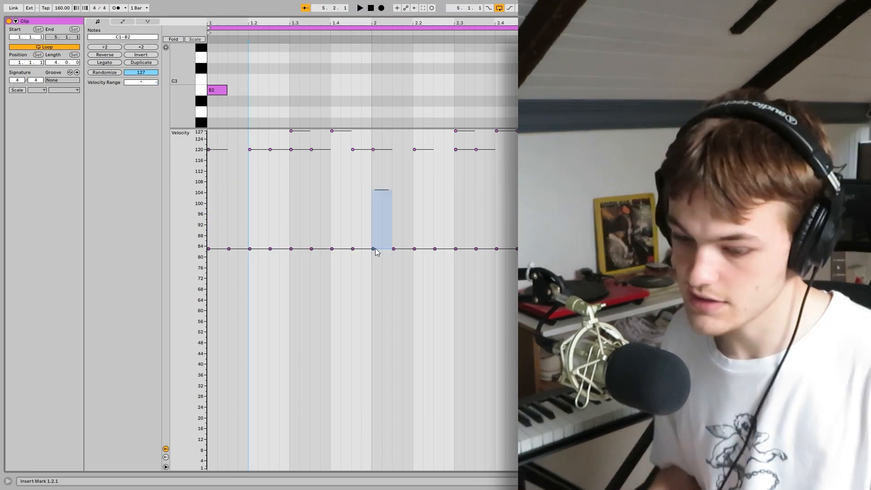
{"action": "key", "text": "shift+Tab"}
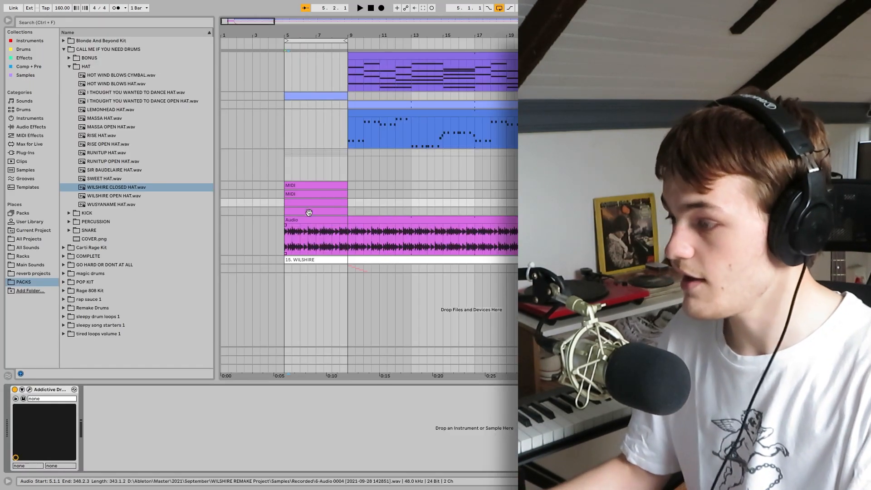
Examine the recorded audio clip and the Addictive Drums MIDI clip above it, unfolding and refolding the drum track.
{"action": "left_click", "coordinate": [308, 222]}
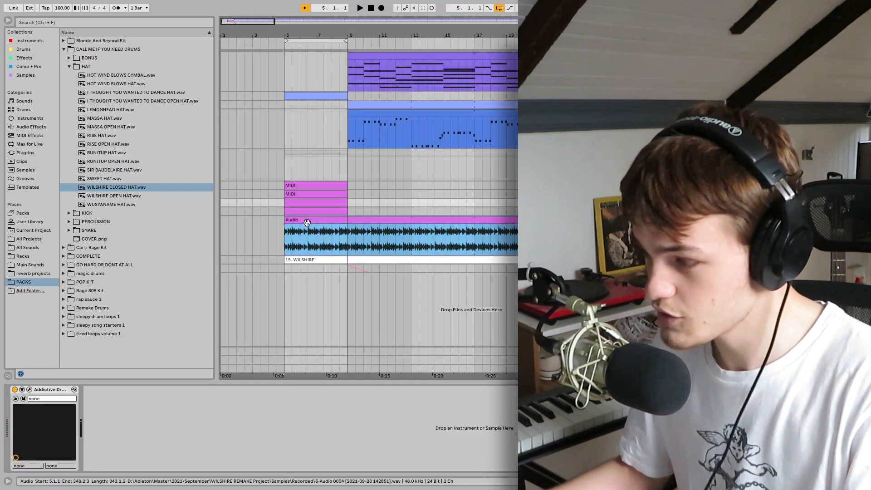
{"action": "left_click", "coordinate": [349, 233]}
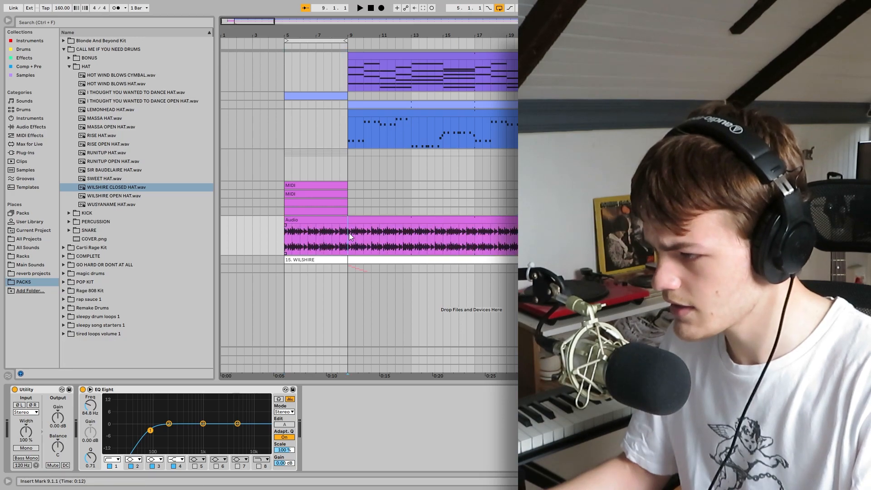
{"action": "left_click", "coordinate": [312, 222]}
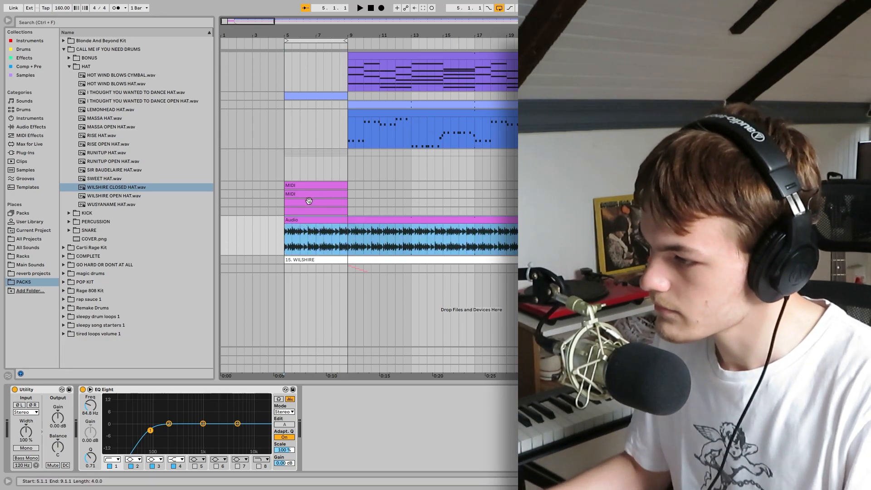
{"action": "left_click", "coordinate": [309, 201]}
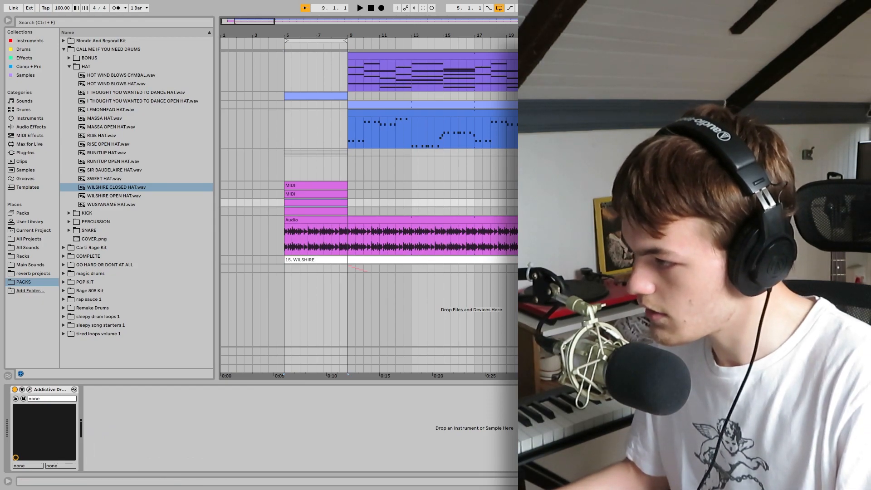
{"action": "key", "text": "u"}
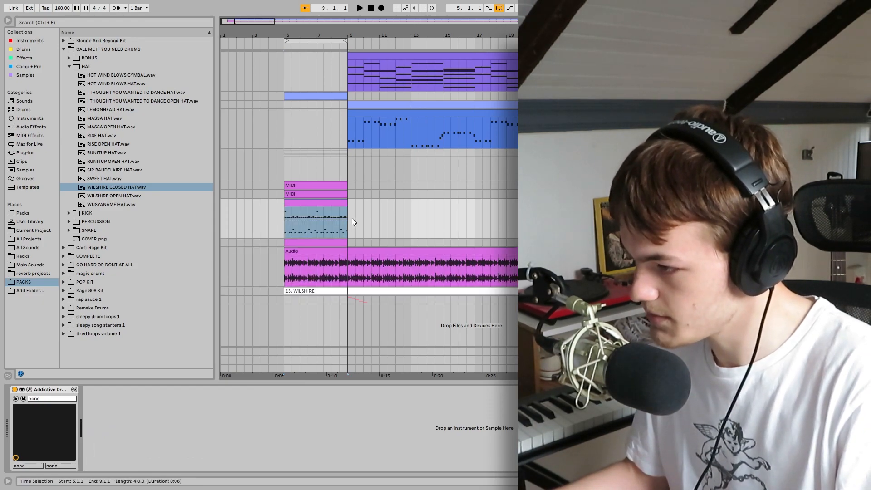
{"action": "key", "text": "u"}
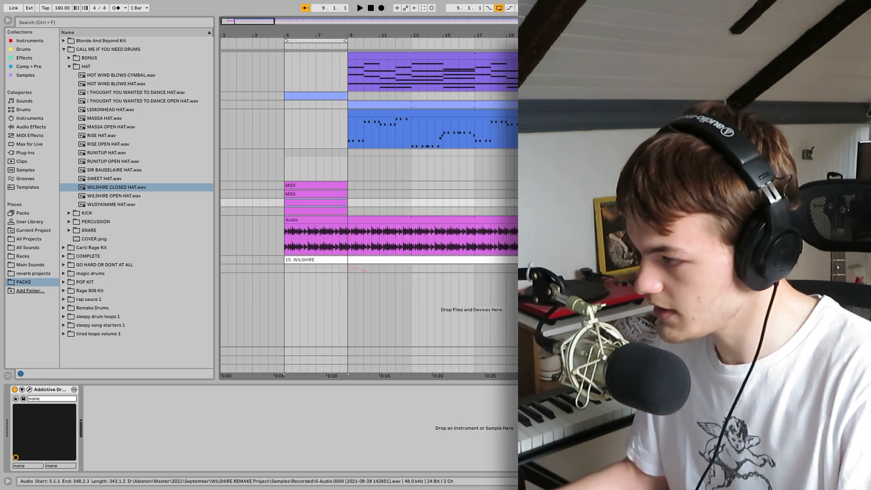
{"action": "key", "text": "Down"}
{"action": "left_click", "coordinate": [400, 236]}
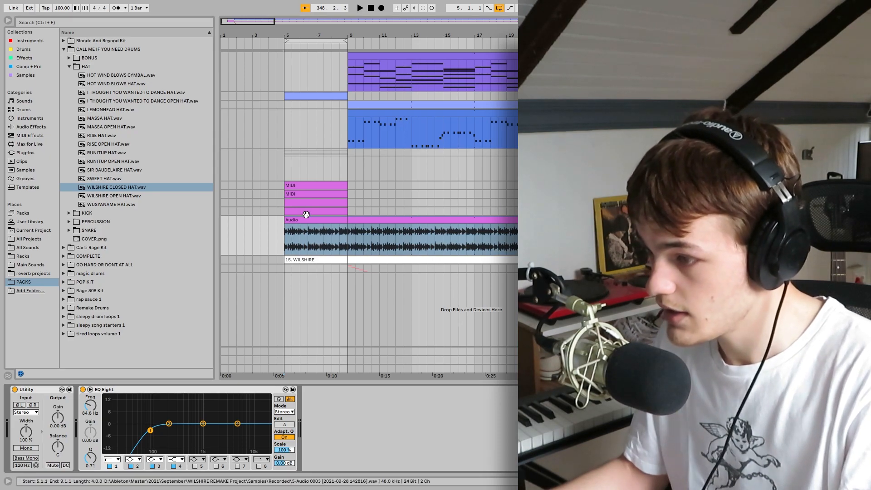
{"action": "left_click", "coordinate": [331, 221]}
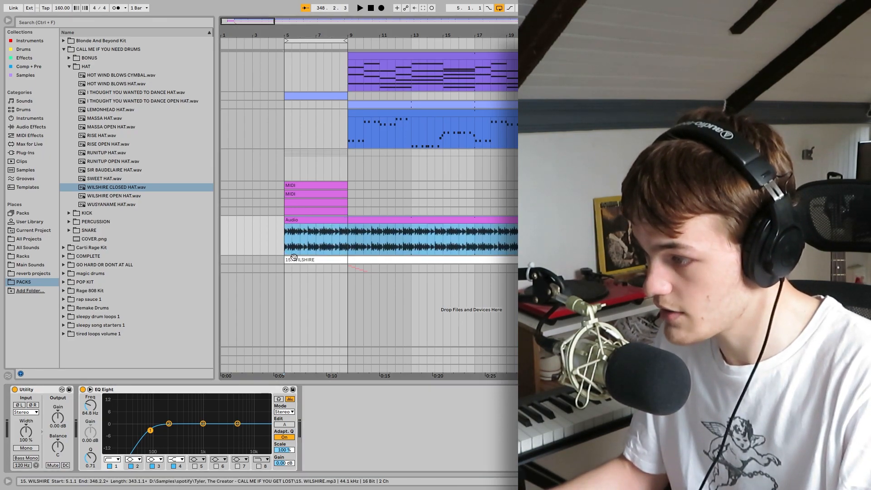
{"action": "left_click", "coordinate": [350, 235]}
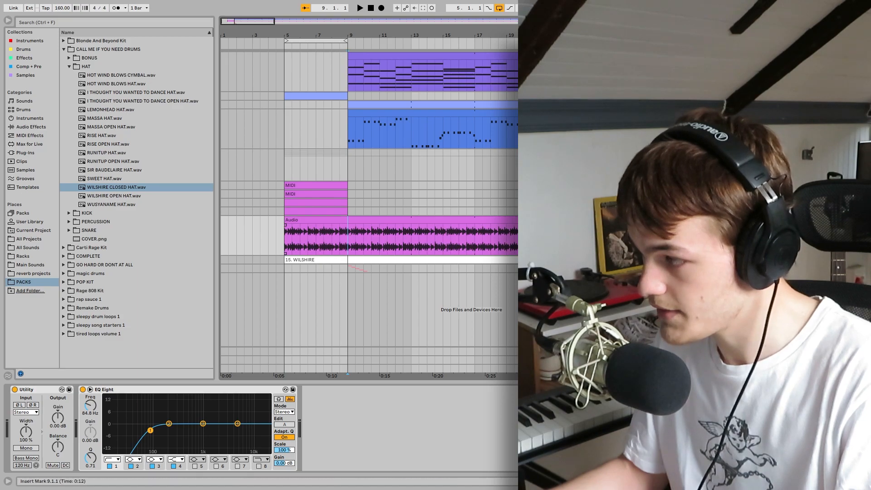
Select the Addictive Drums clip again and listen to the looped section starting at bar 5 twice.
{"action": "left_click", "coordinate": [316, 202]}
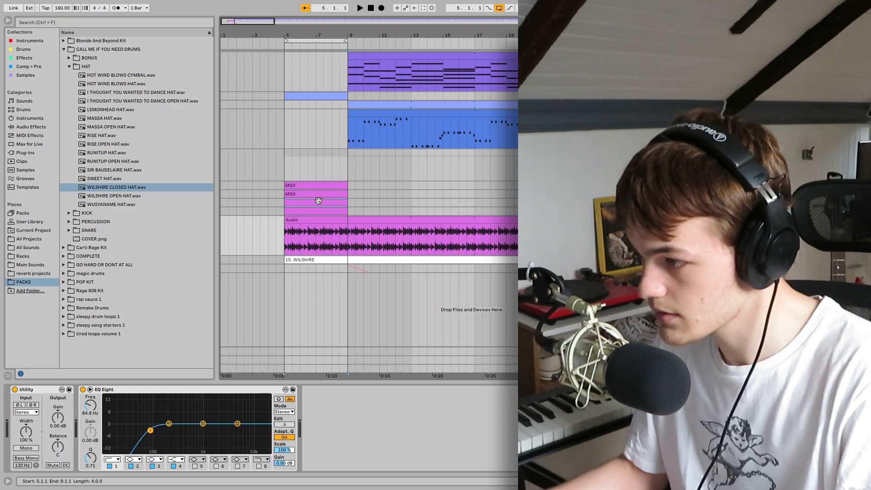
{"action": "key", "text": "space"}
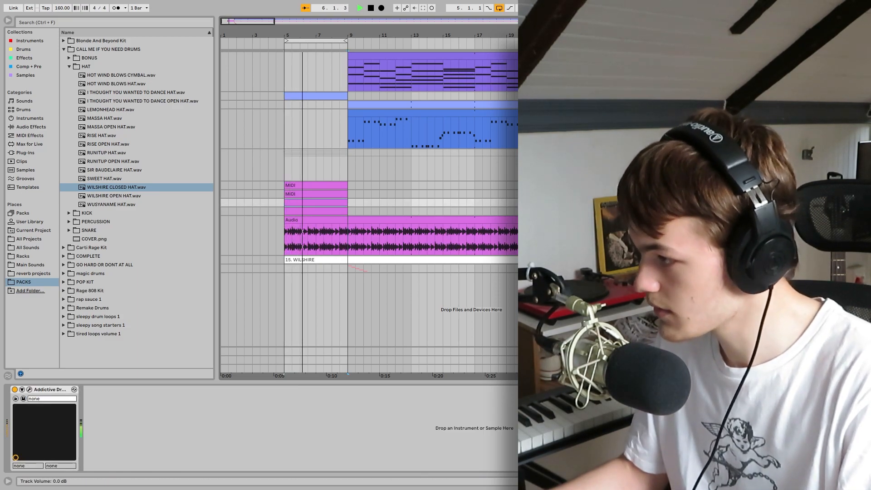
{"action": "key", "text": "space"}
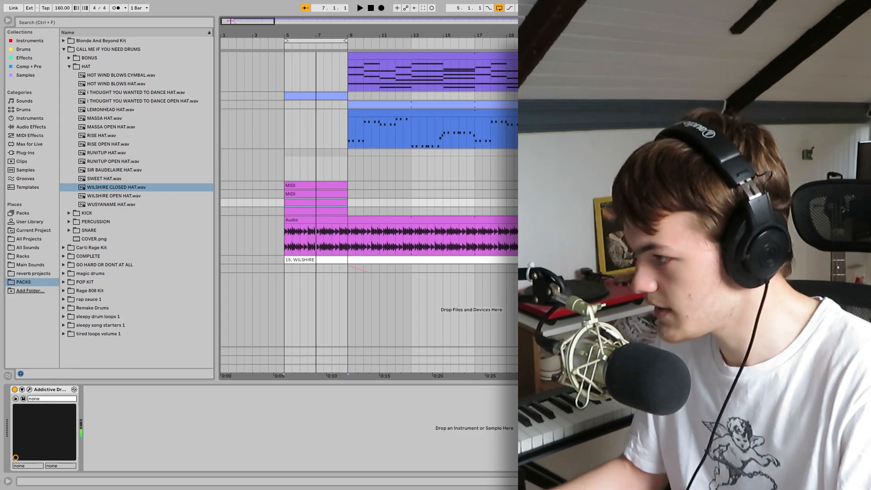
{"action": "key", "text": "space"}
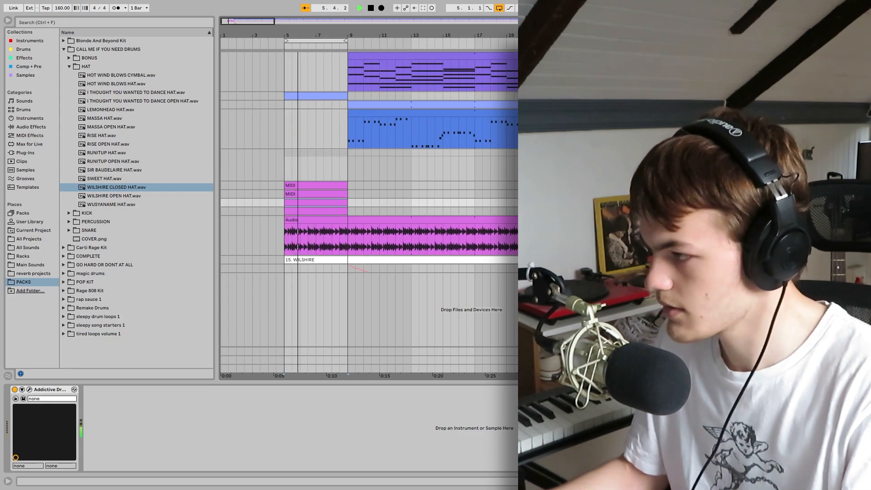
{"action": "key", "text": "space"}
Examine the EQ Eight on the empty track above the drums, and the Utility and SPECOMP_x64 devices on the track below the drum clip.
{"action": "left_click", "coordinate": [749, 153]}
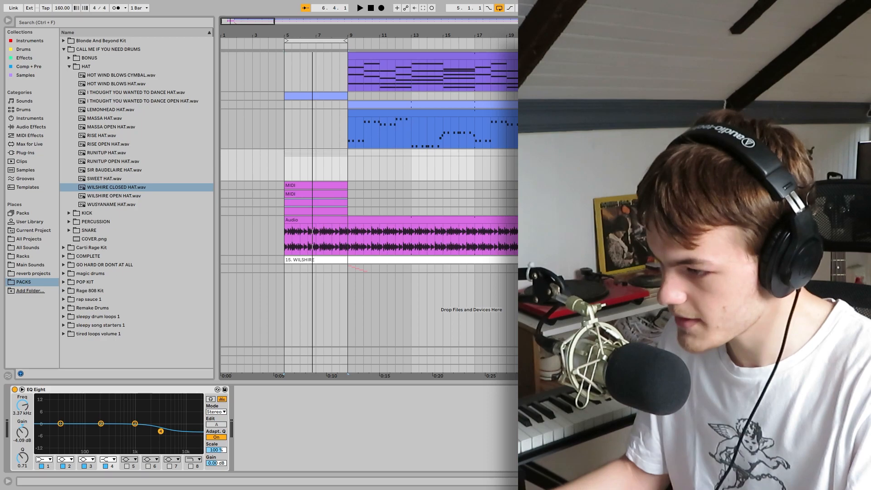
{"action": "left_click", "coordinate": [749, 220]}
{"action": "left_click", "coordinate": [749, 211]}
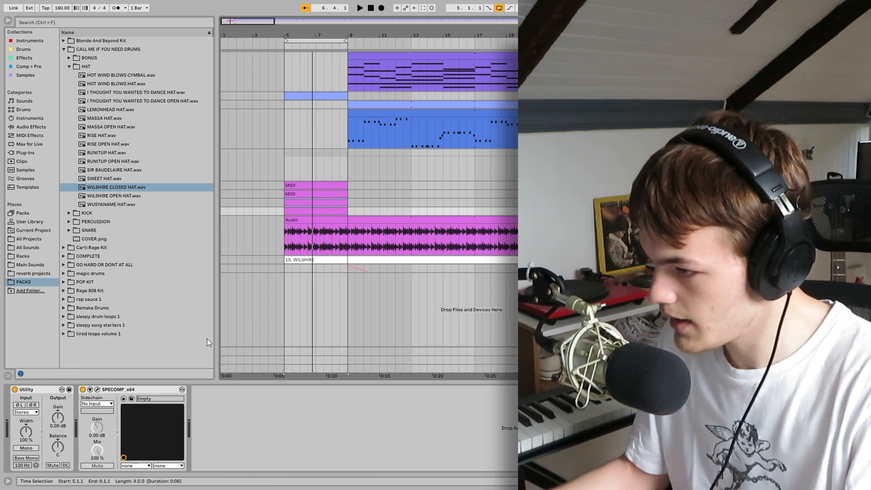
{"action": "left_click", "coordinate": [140, 389]}
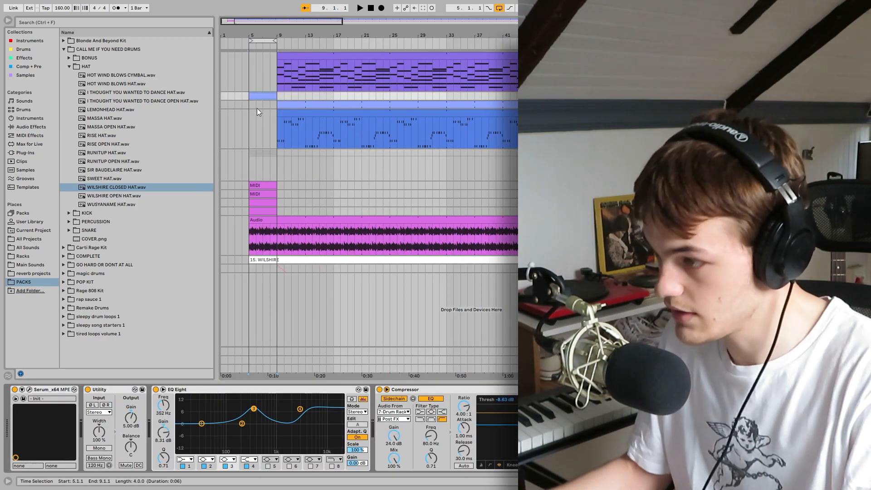
Select the Serum clip at bars 5 to 9 and listen to it with its Utility, EQ Eight and Compressor chain shown.
{"action": "left_click", "coordinate": [257, 110]}
{"action": "left_click", "coordinate": [251, 111]}
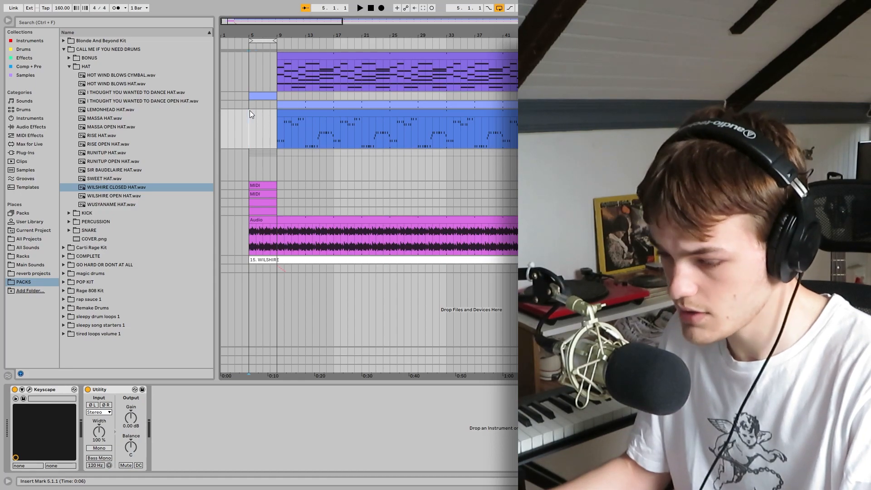
{"action": "left_click", "coordinate": [265, 89]}
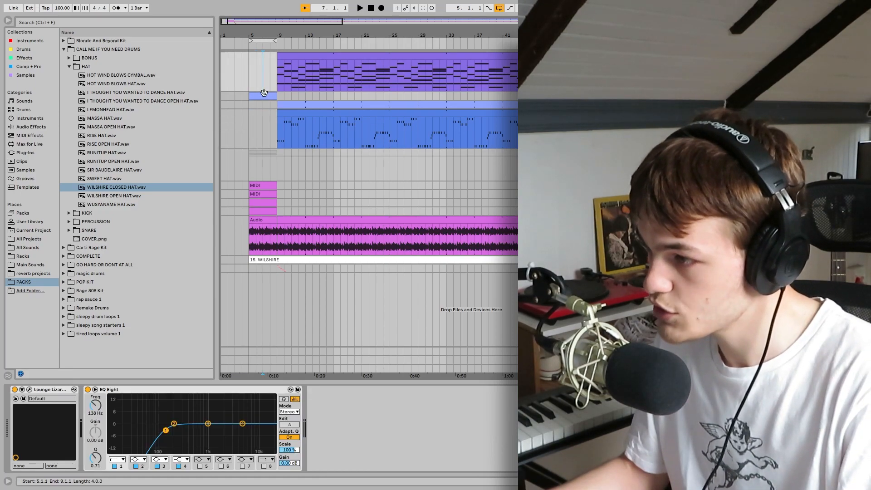
{"action": "left_click", "coordinate": [265, 96]}
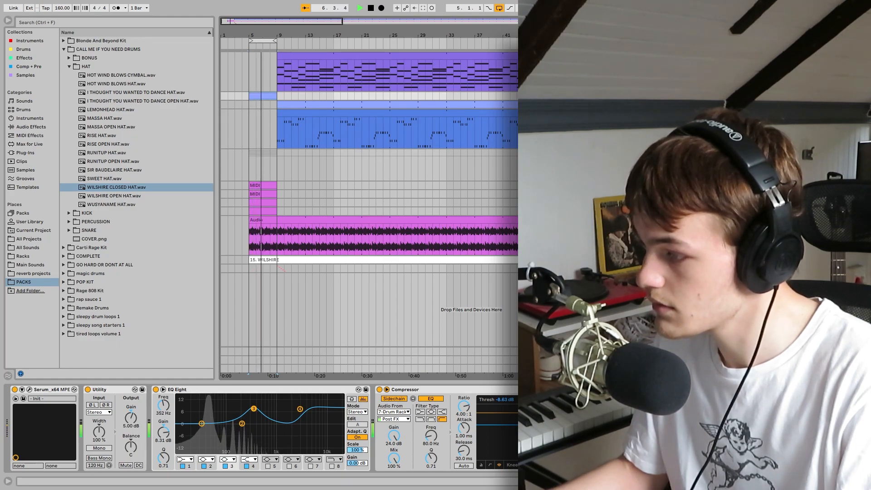
{"action": "key", "text": "space"}
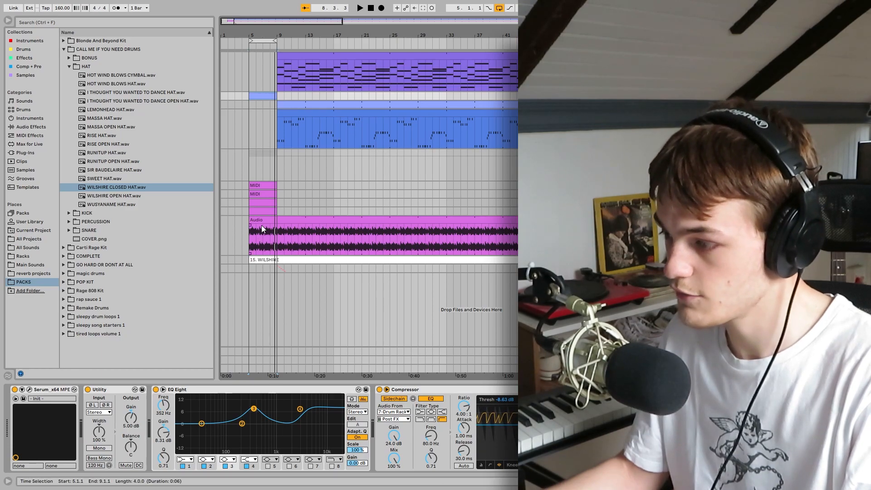
{"action": "left_click", "coordinate": [366, 227]}
{"action": "left_click", "coordinate": [268, 97]}
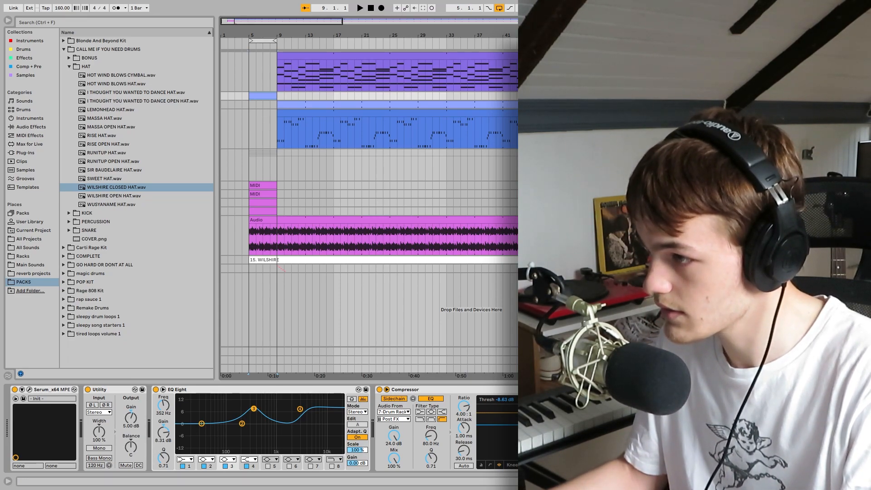
{"action": "key", "text": "space"}
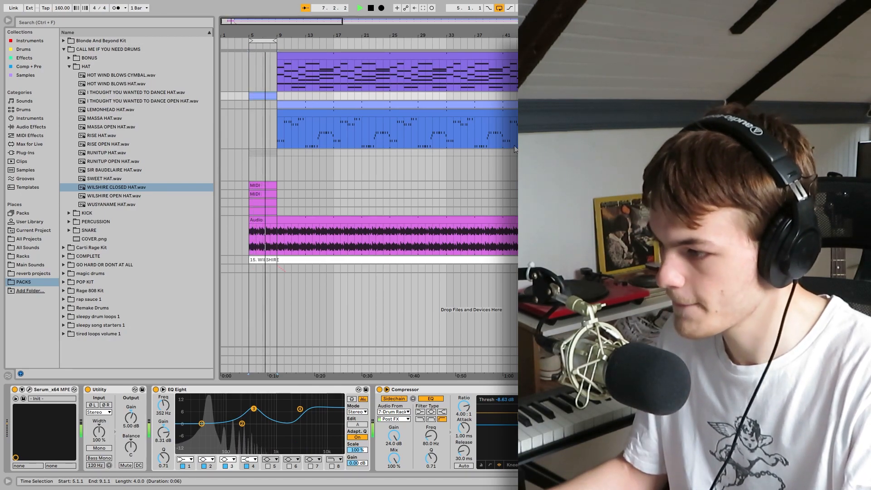
{"action": "key", "text": "space"}
Select the first eight bars of the Lounge Lizard clip and set the loop range to bars 9 through 17.
{"action": "left_click", "coordinate": [286, 56]}
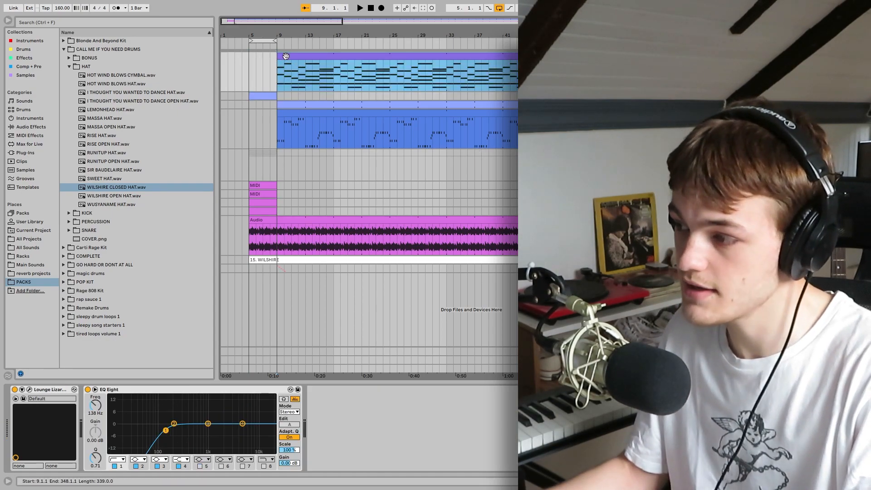
{"action": "left_click_drag", "start_coordinate": [270, 41], "coordinate": [333, 41]}
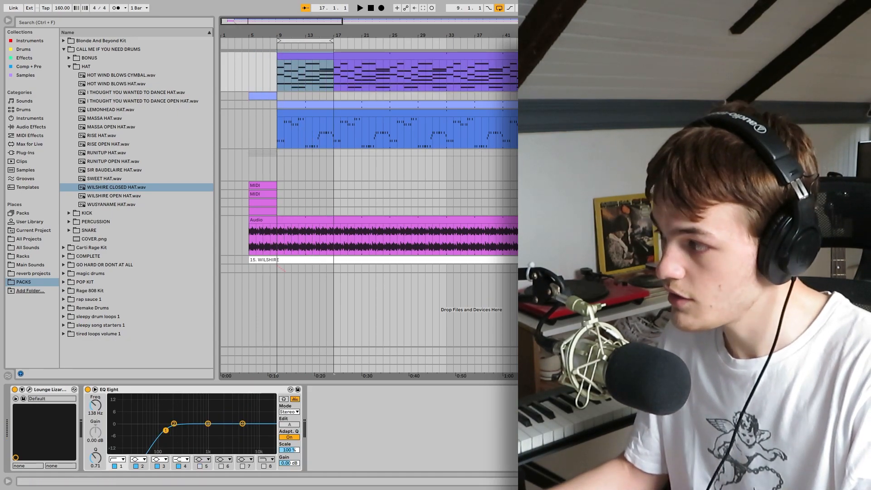
Show the 80's Rhodes 2 program in the Lounge Lizard plug-in window, close it and play the keys part from bar 9.
{"action": "left_click", "coordinate": [29, 390]}
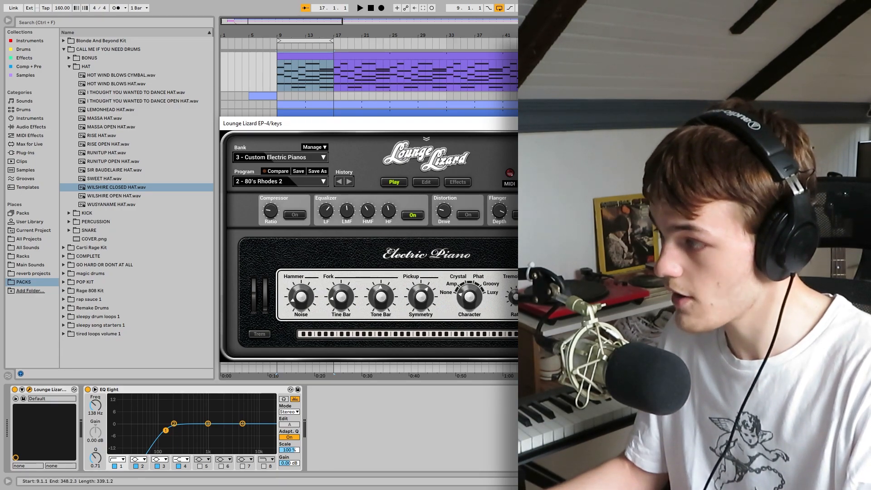
{"action": "left_click", "coordinate": [623, 124]}
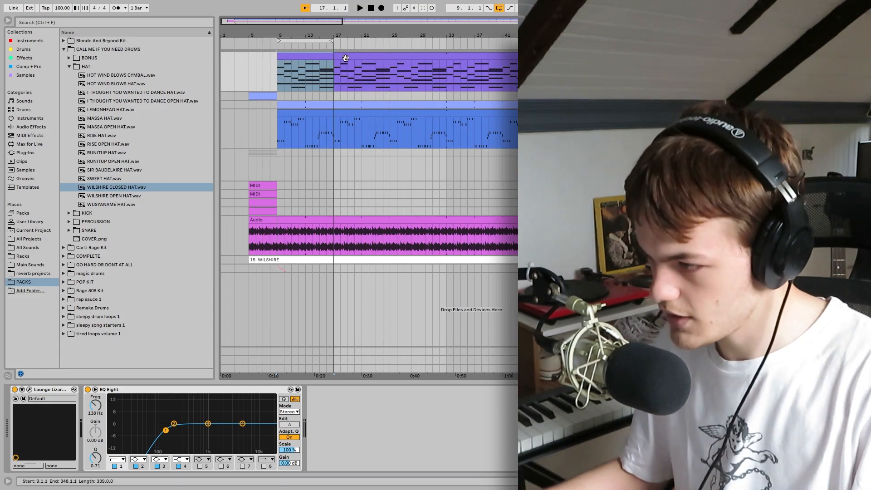
{"action": "key", "text": "space"}
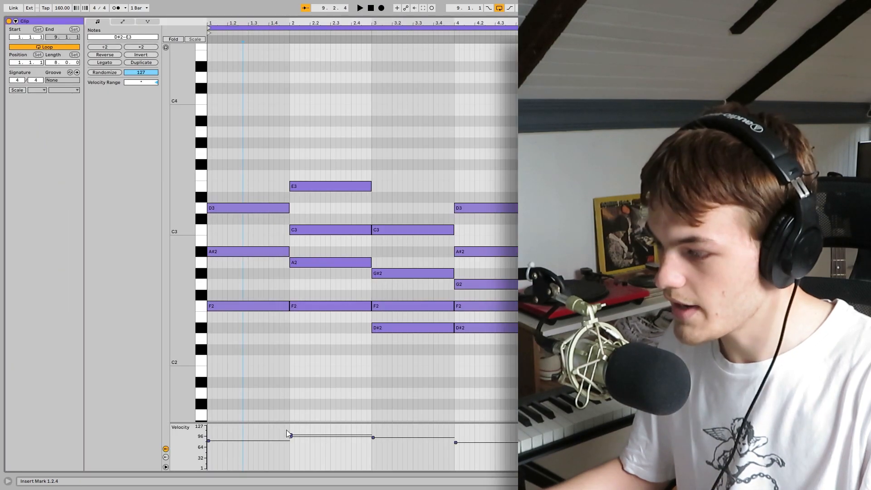
Highlight all chord notes of the eight-bar keys clip in the piano roll to review them, and clear the selection.
{"action": "left_click_drag", "start_coordinate": [255, 120], "coordinate": [526, 327]}
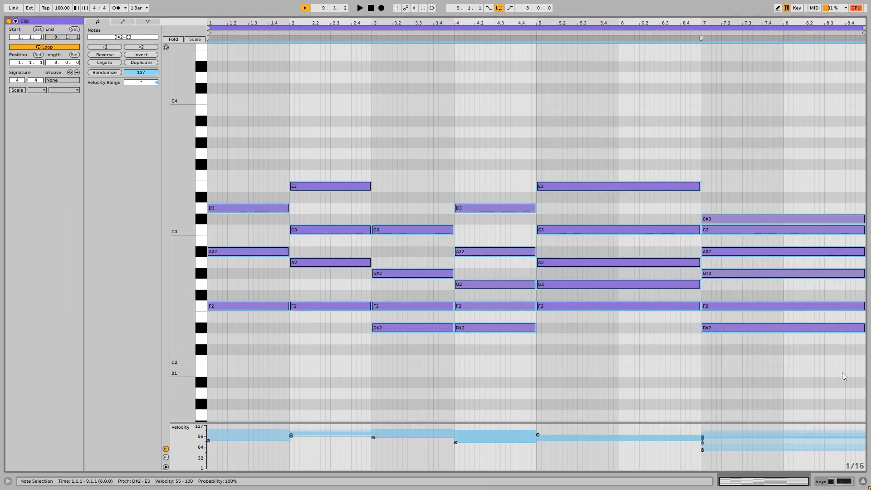
{"action": "left_click", "coordinate": [839, 378]}
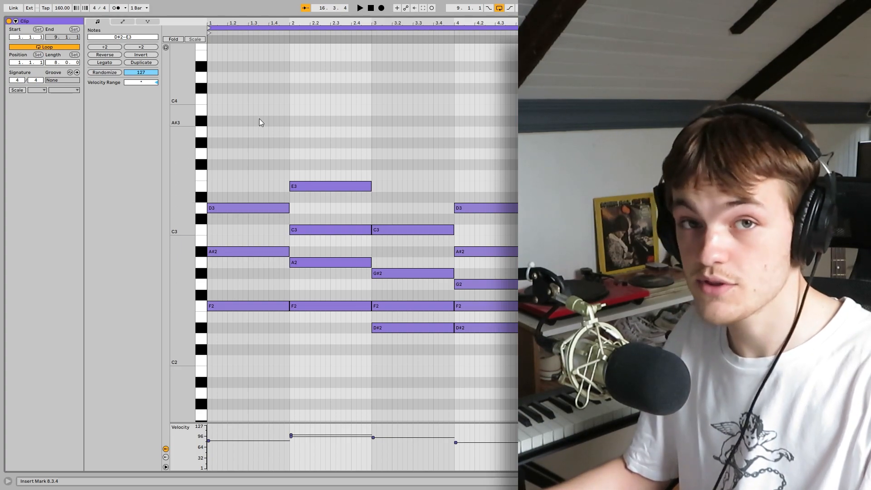
{"action": "left_click_drag", "start_coordinate": [222, 108], "coordinate": [517, 402]}
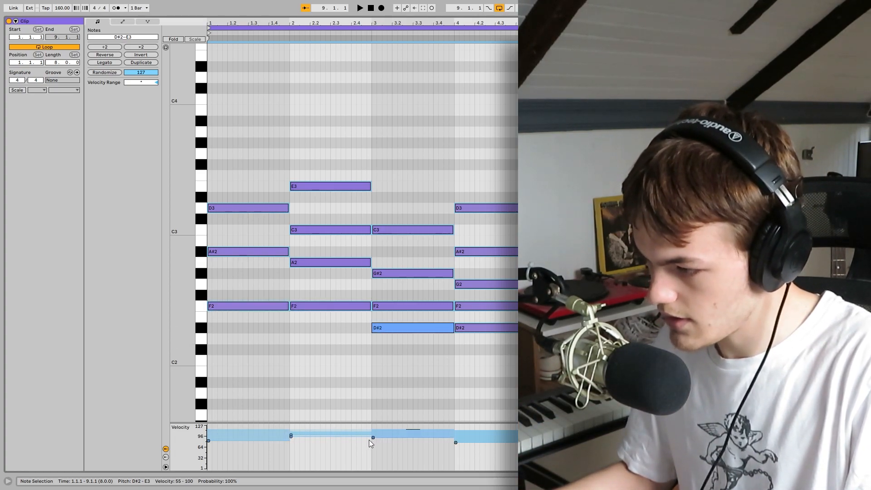
{"action": "left_click", "coordinate": [222, 165]}
Return to the keys track's device chain and select its EQ Eight to show the low cut.
{"action": "key", "text": "shift+Tab"}
{"action": "left_click", "coordinate": [296, 57]}
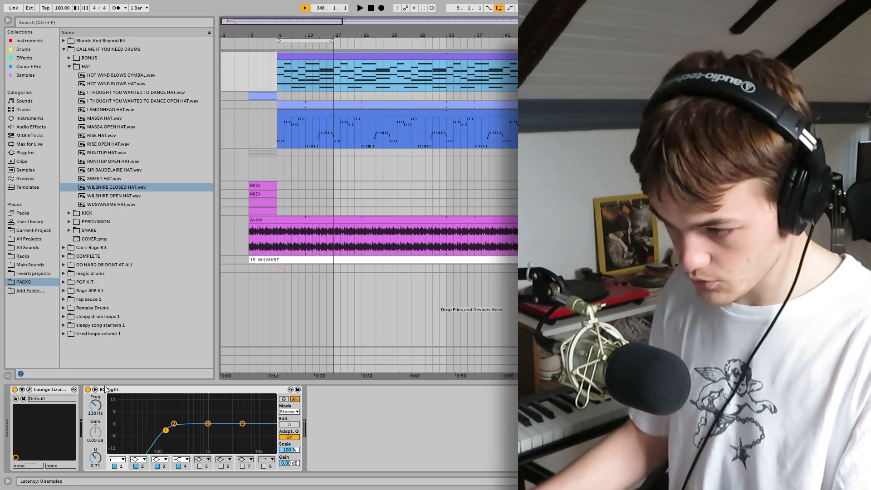
{"action": "left_click", "coordinate": [121, 389]}
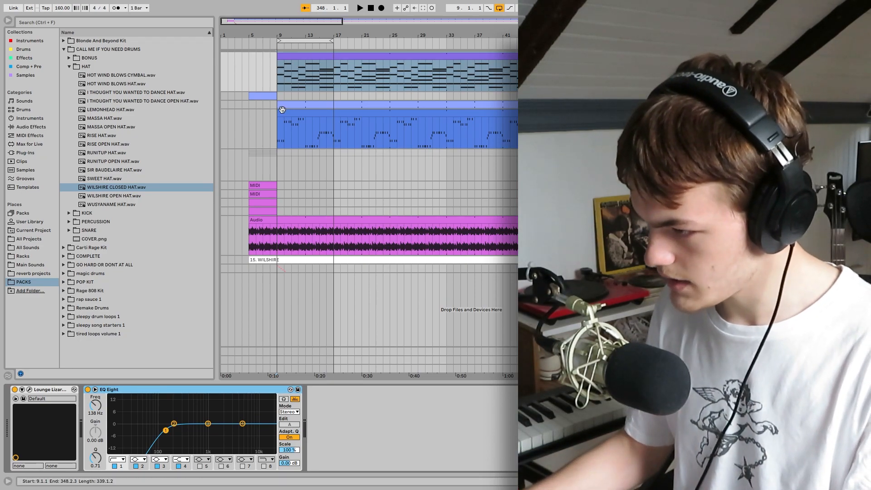
Show the devices of the Serum track below the drums, and inspect the Rhodes Piano Bass patch in Keyscape on the bass pluck track.
{"action": "left_click", "coordinate": [287, 109]}
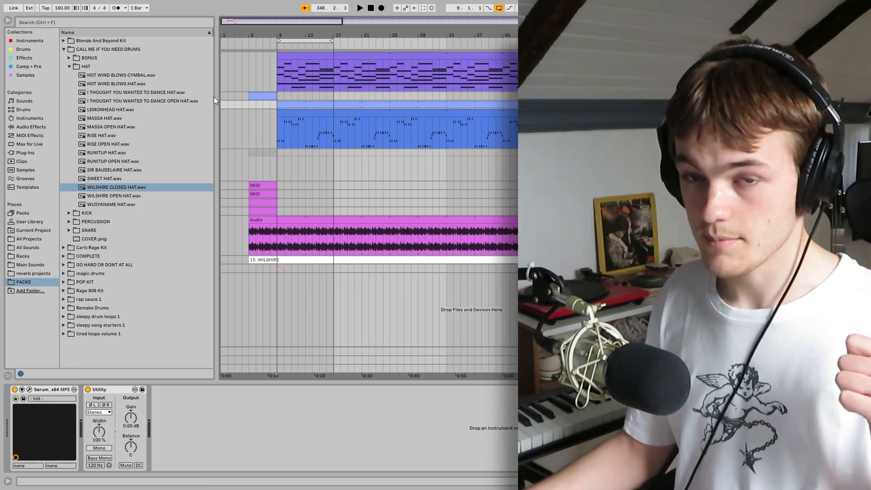
{"action": "left_click", "coordinate": [294, 113]}
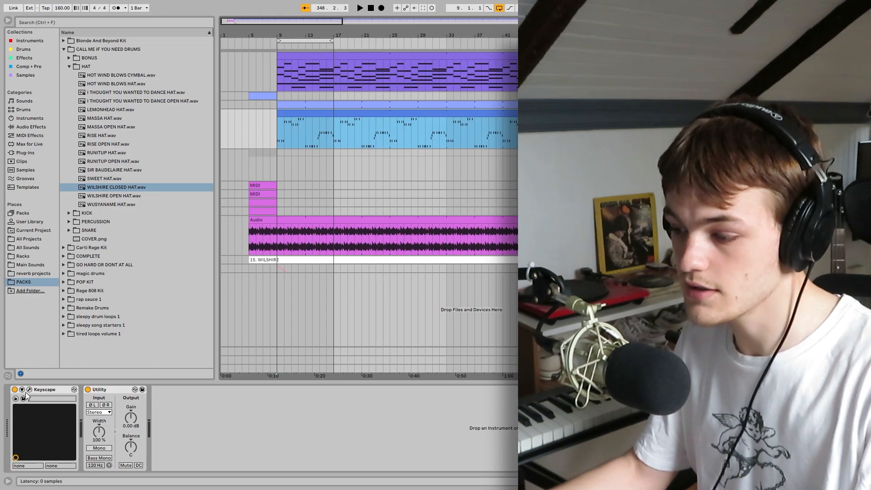
{"action": "left_click", "coordinate": [29, 390]}
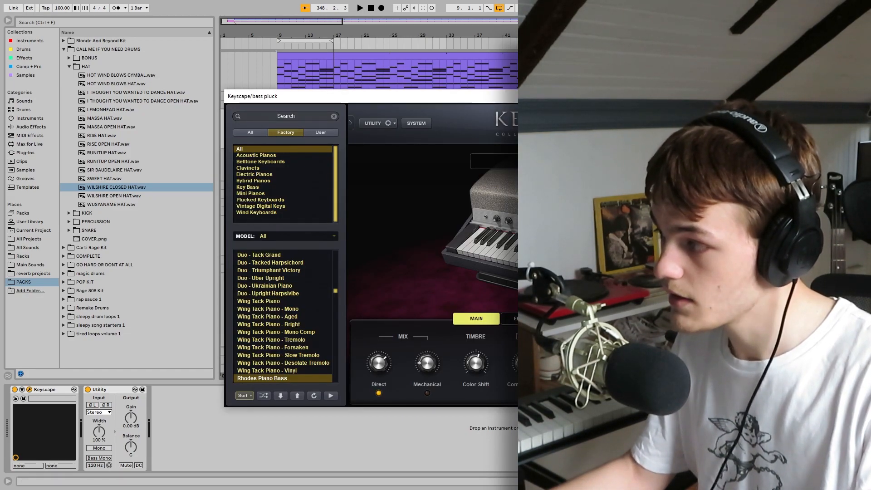
{"action": "key", "text": "ctrl+alt+p"}
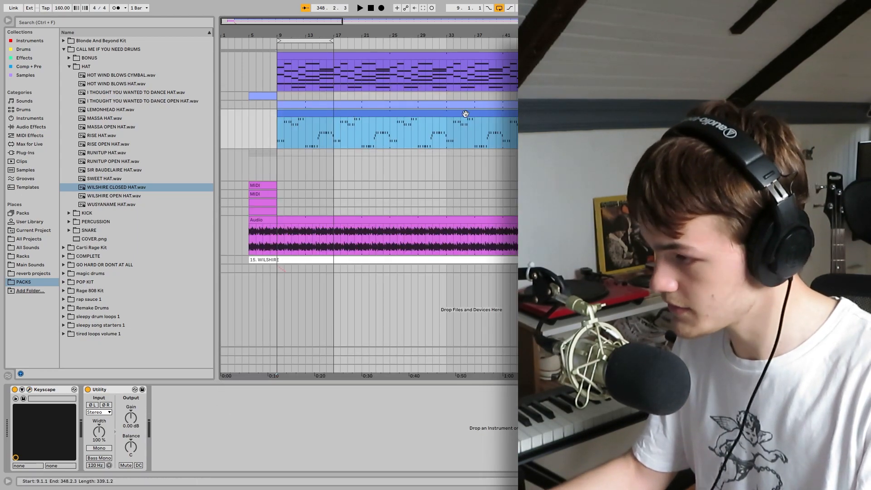
Listen to the bass pluck part over bars 9 to 17, and highlight all of its notes in the piano roll.
{"action": "key", "text": "space"}
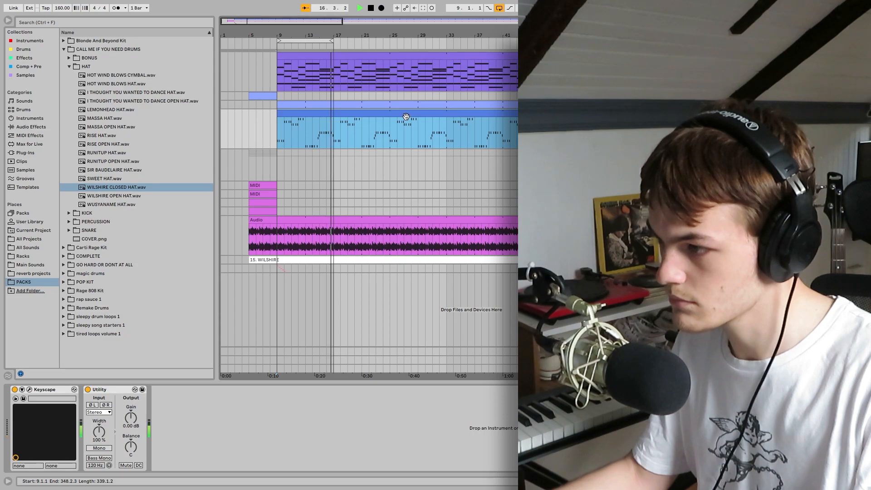
{"action": "key", "text": "space"}
{"action": "double_click", "coordinate": [350, 113]}
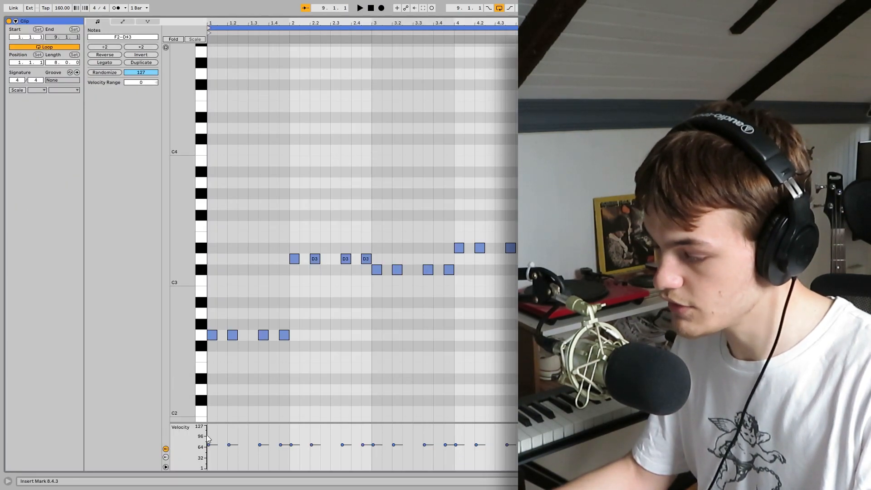
{"action": "key", "text": "ctrl+a"}
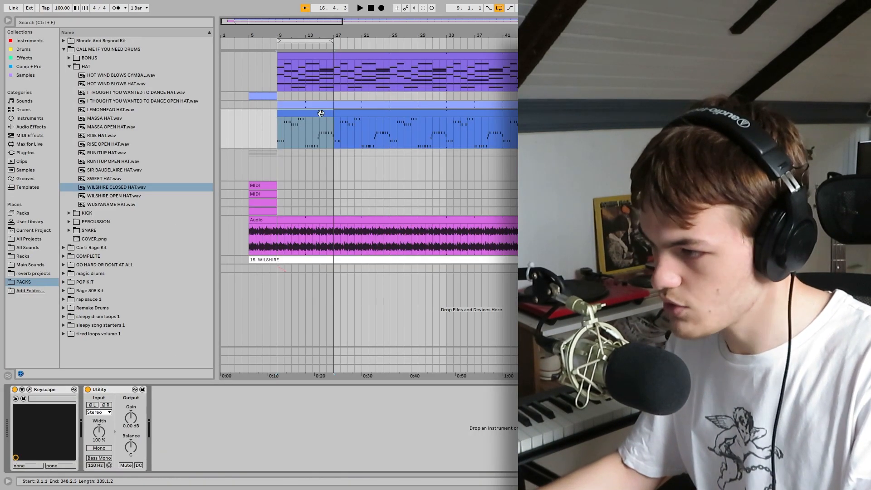
Point out the bass pluck clip's first eight-bar pattern in the arrangement by marking its start at bar 9 and its end at bar 17.
{"action": "left_click", "coordinate": [321, 113]}
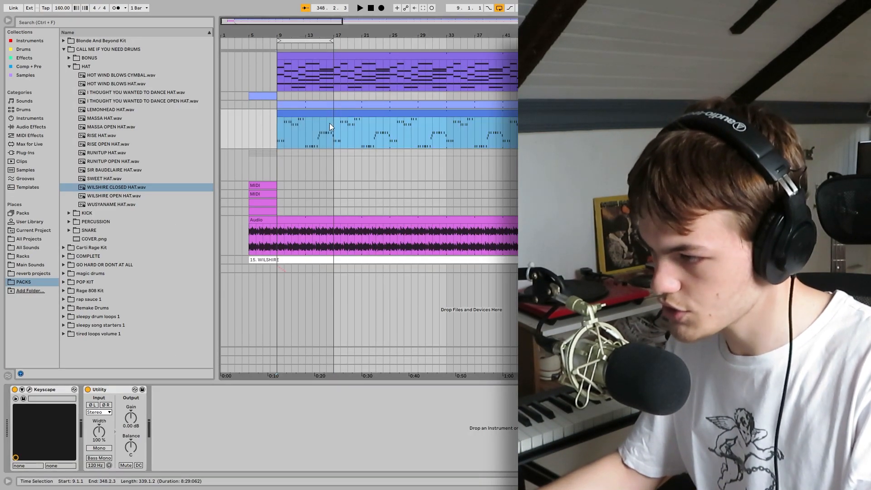
{"action": "left_click", "coordinate": [276, 137]}
{"action": "left_click", "coordinate": [299, 114]}
{"action": "left_click_drag", "start_coordinate": [334, 136], "coordinate": [323, 136]}
{"action": "left_click", "coordinate": [279, 136]}
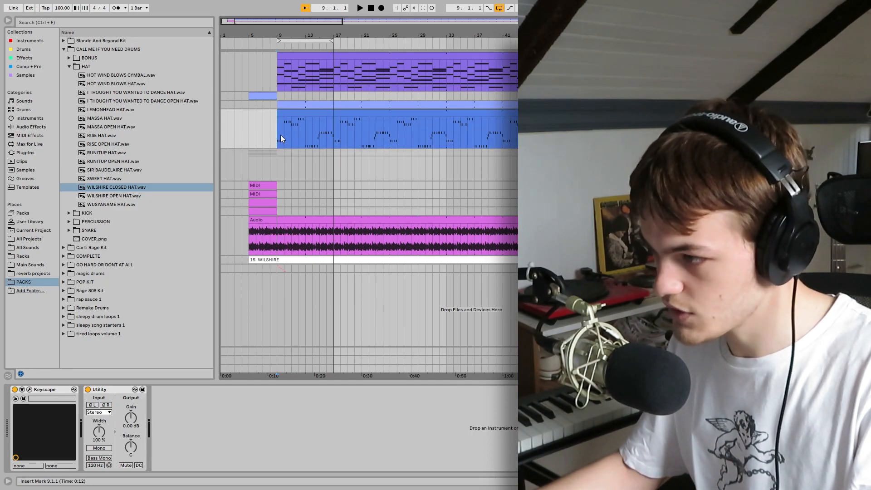
{"action": "left_click", "coordinate": [331, 135]}
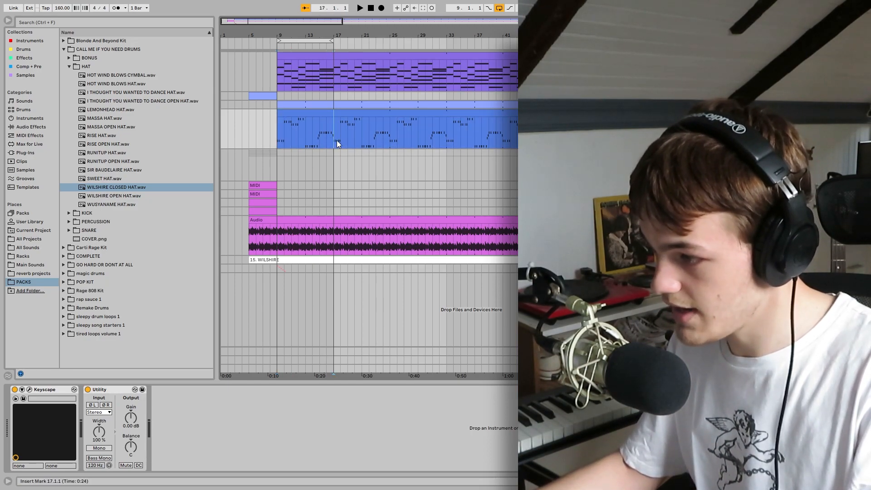
Survey the full-length arrangement and show the EQ Eight on the empty track below the bass pluck clip at bar 49.
{"action": "scroll", "coordinate": [335, 141], "scroll_direction": "down", "scroll_amount": 6}
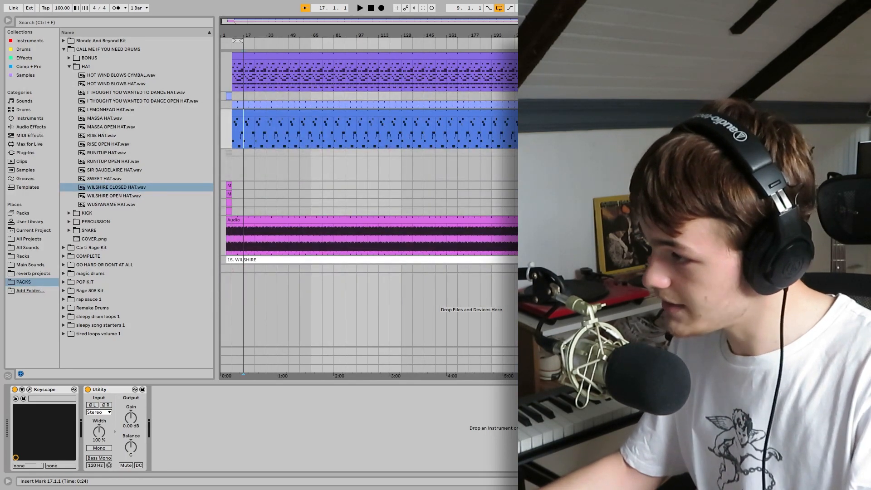
{"action": "left_click_drag", "start_coordinate": [567, 164], "coordinate": [345, 120]}
{"action": "left_click", "coordinate": [288, 158]}
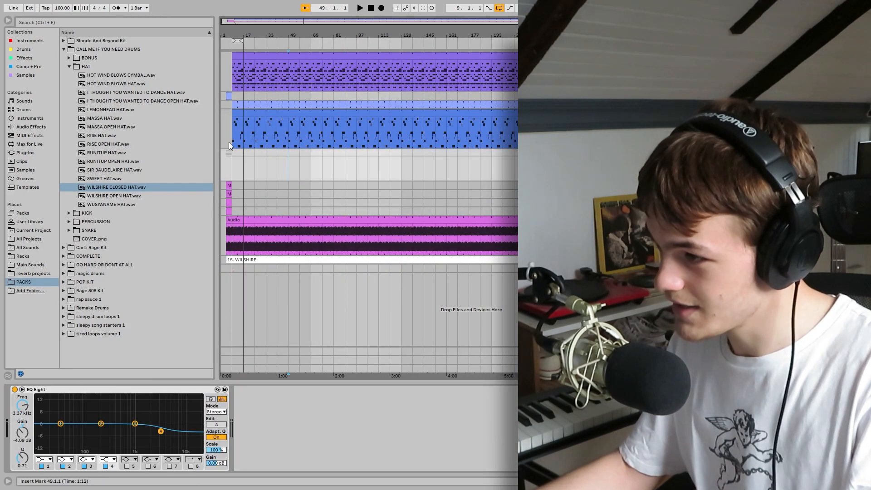
Place the insert marker at bar 5 on the keys track and play the arrangement from there.
{"action": "left_click", "coordinate": [233, 141]}
{"action": "left_click", "coordinate": [226, 70]}
{"action": "scroll", "coordinate": [227, 69], "scroll_direction": "up", "scroll_amount": 6}
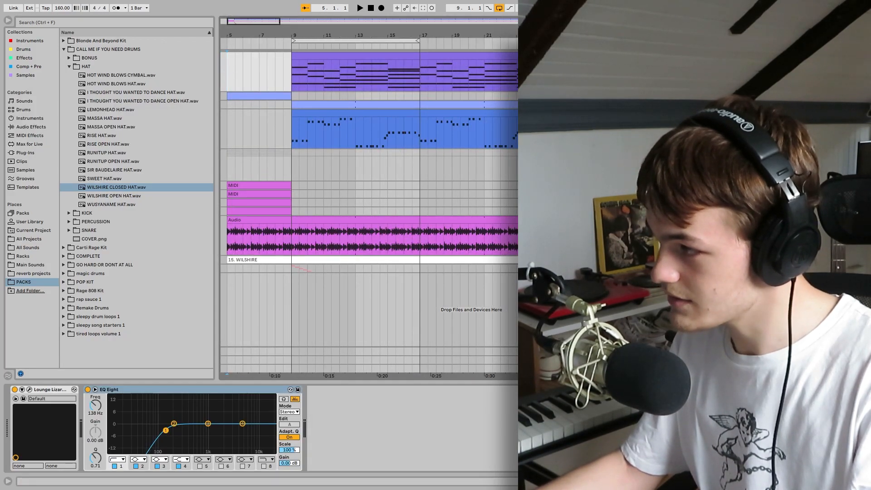
{"action": "key", "text": "space"}
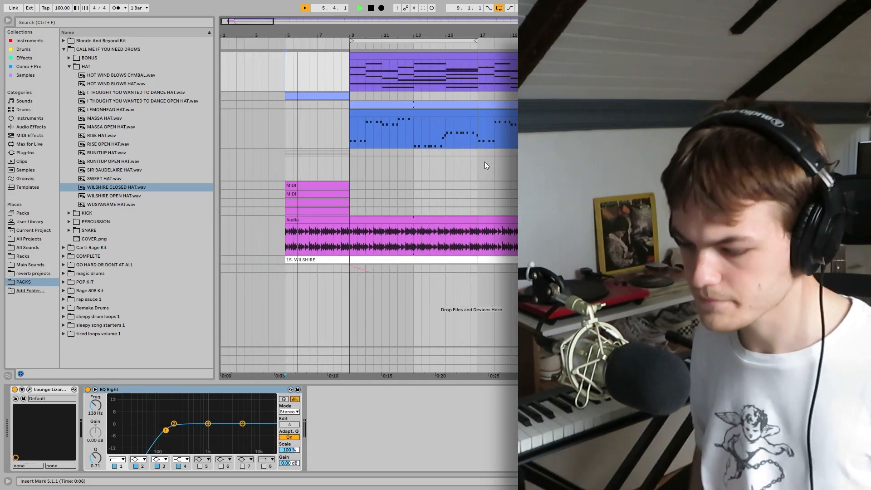